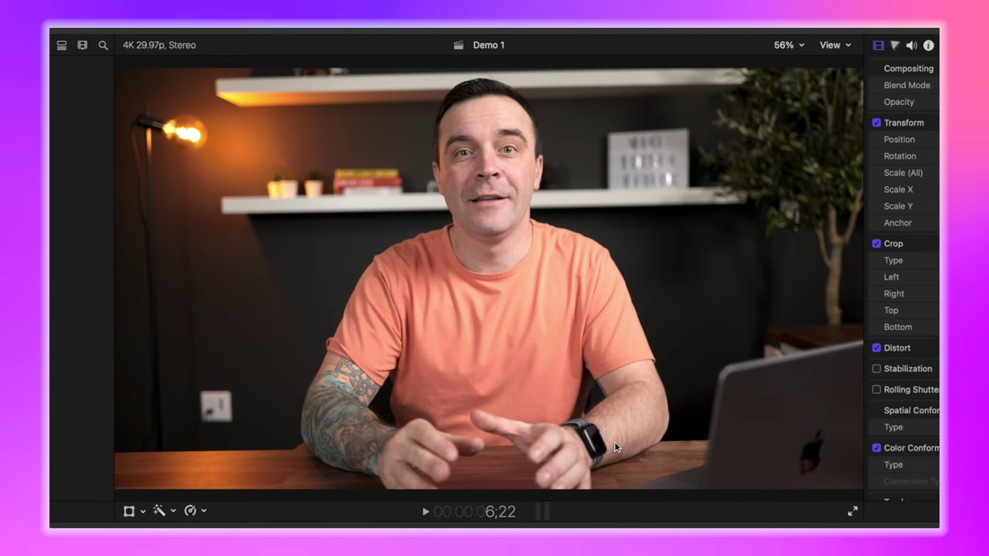
Show the horizon overlay, enable Transform, and rotate the Demo 1 clip to -1.3°.
left_click(830, 45)
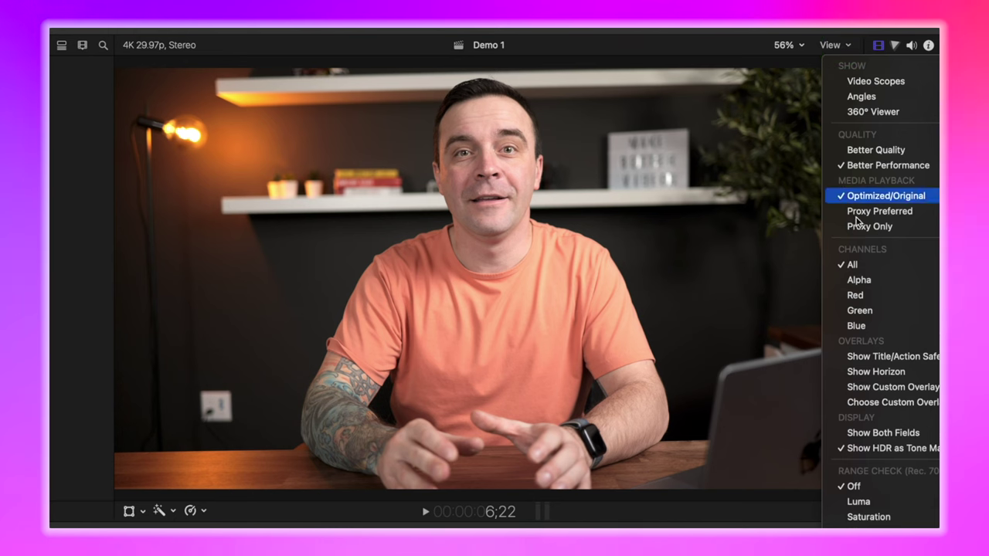
left_click(875, 373)
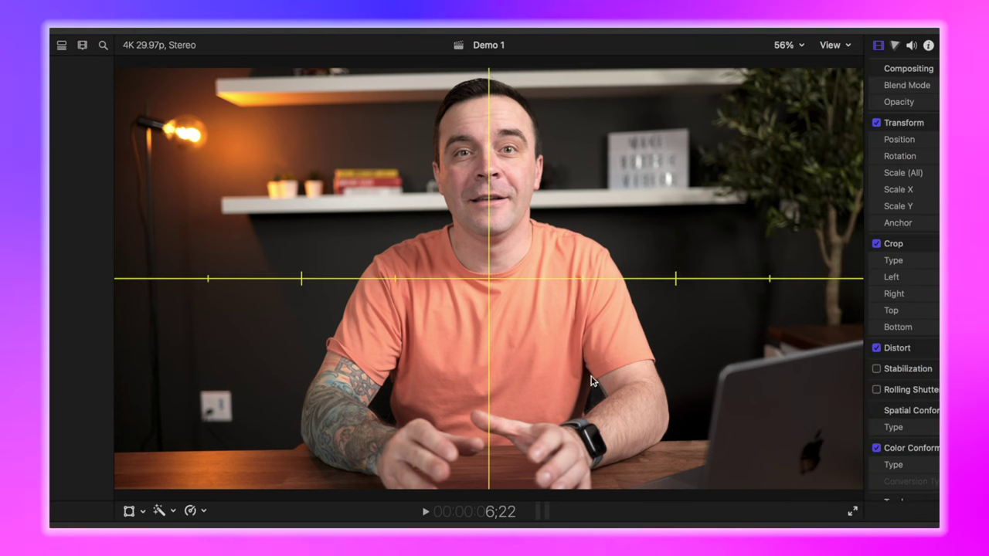
left_click(129, 511)
left_click_drag(506, 378, 530, 228)
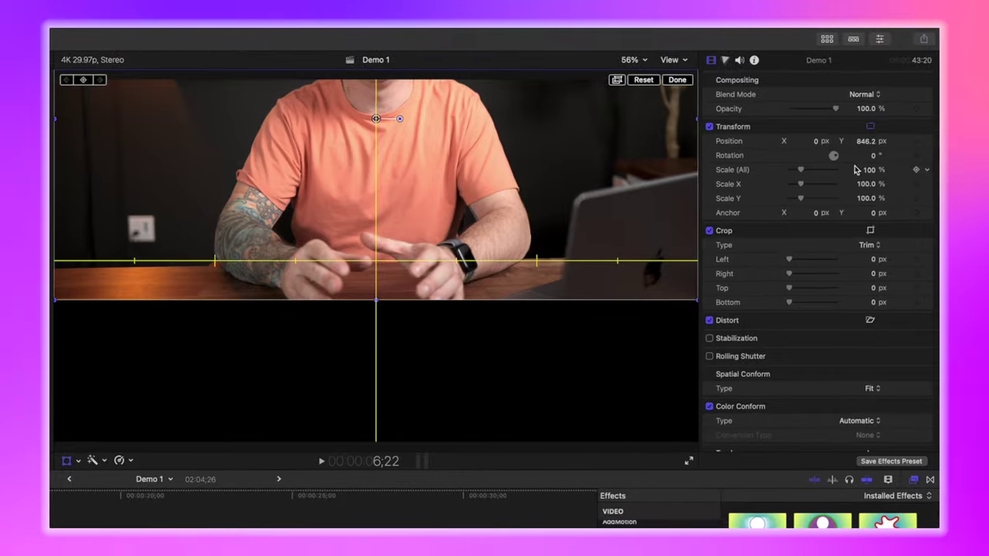
left_click_drag(887, 156, 872, 155)
Reset Position Y to 0, scale the clip to 105%, and hide the horizon overlay.
left_click(865, 140)
type("0")
key("Return")
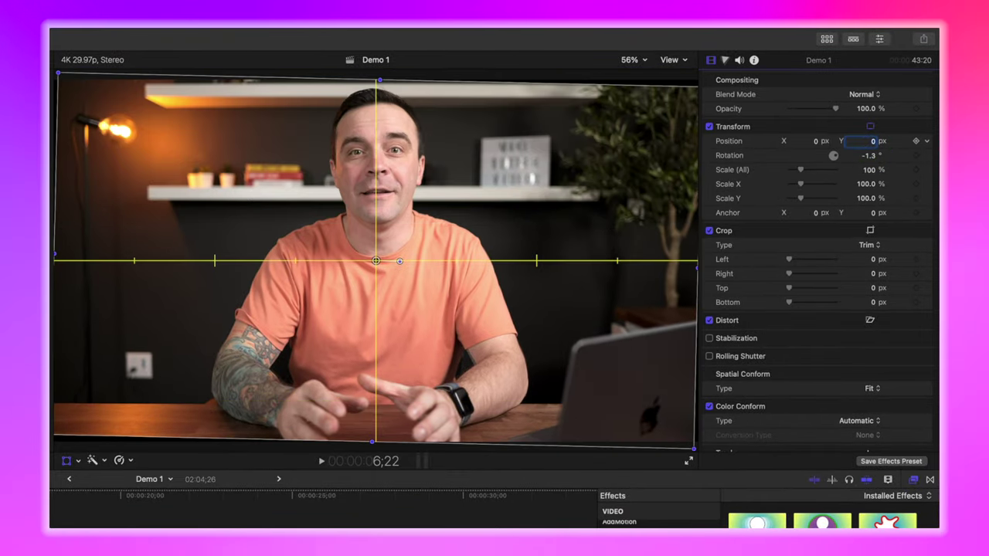
left_click(869, 170)
type("105")
key("Return")
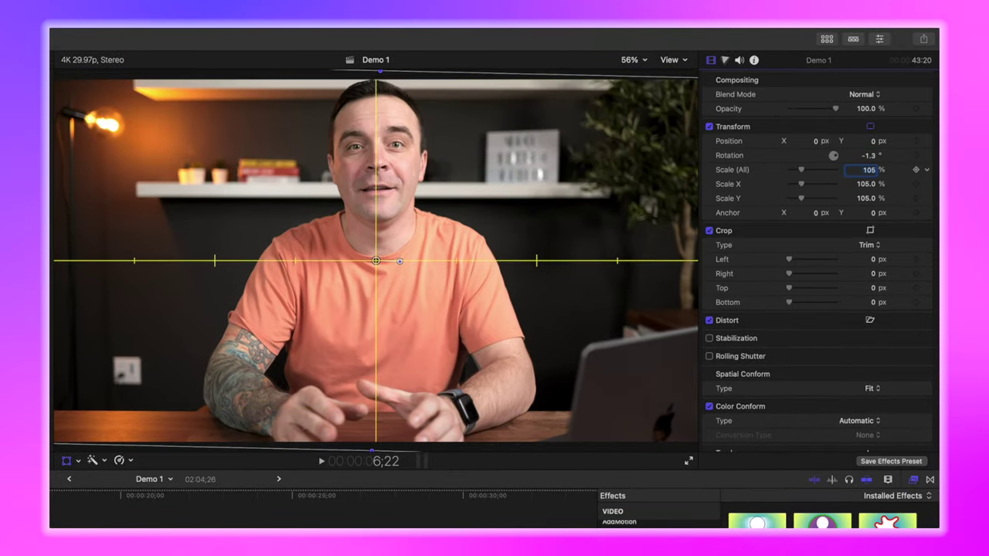
left_click(670, 59)
left_click(704, 341)
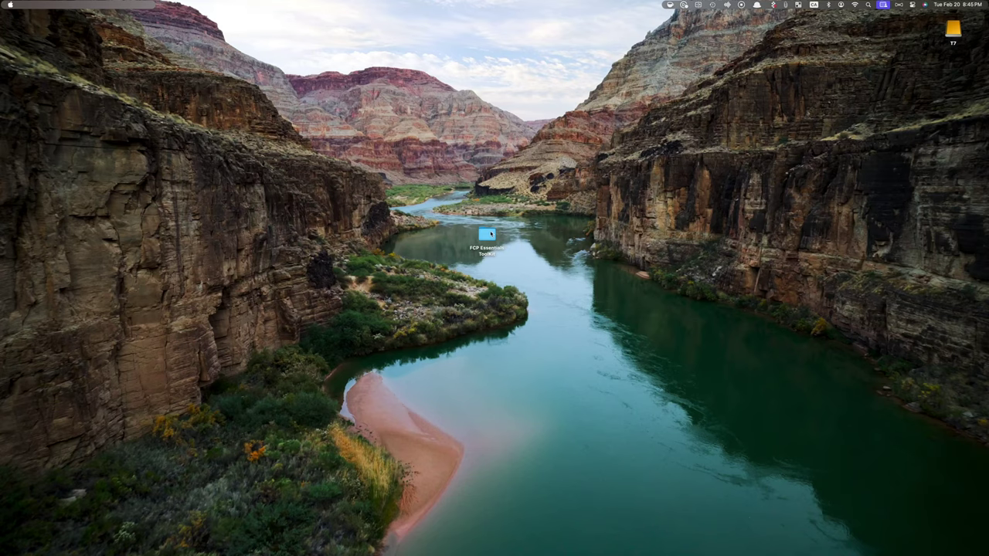
Run the FCP Essentials ToolKit Installer from its folder and confirm the successful install.
double_click(487, 234)
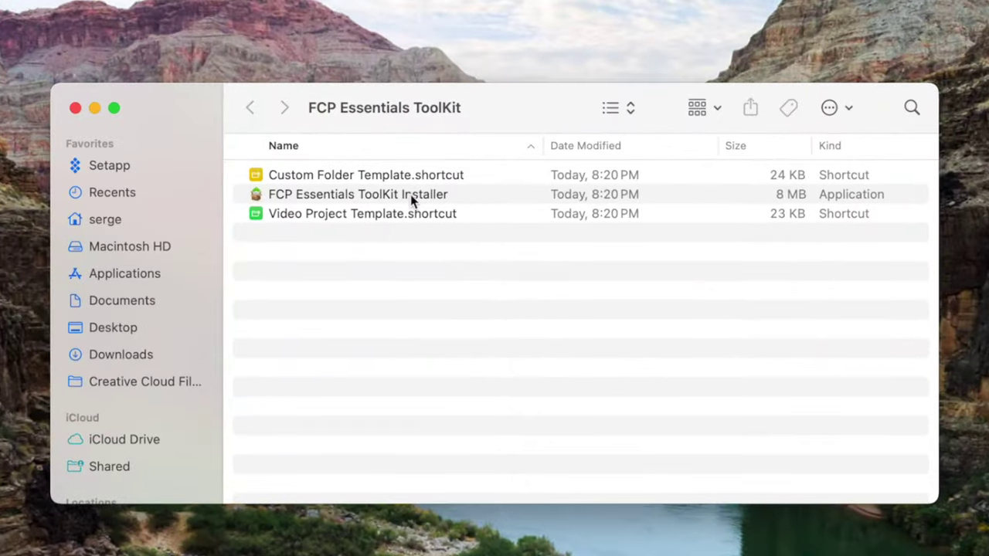
left_click(412, 198)
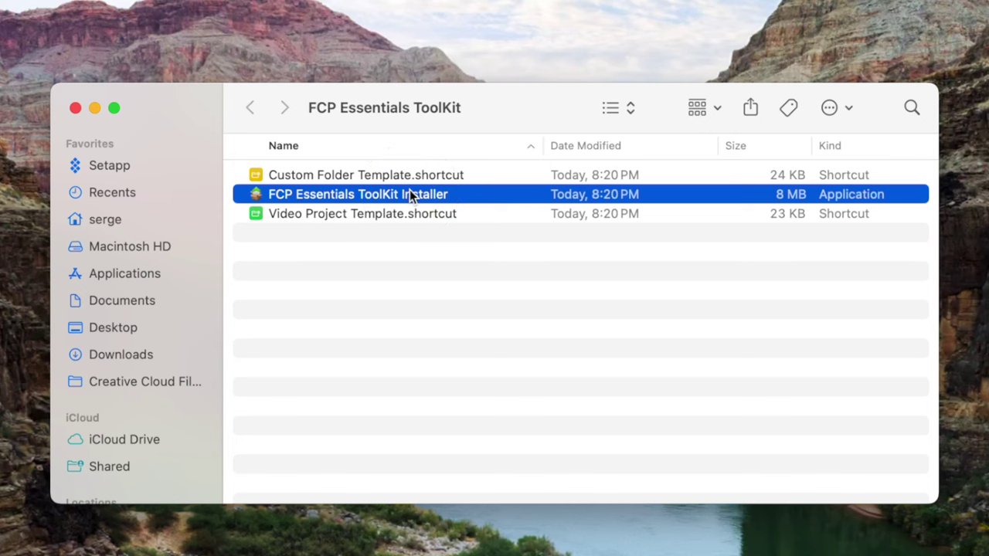
double_click(453, 194)
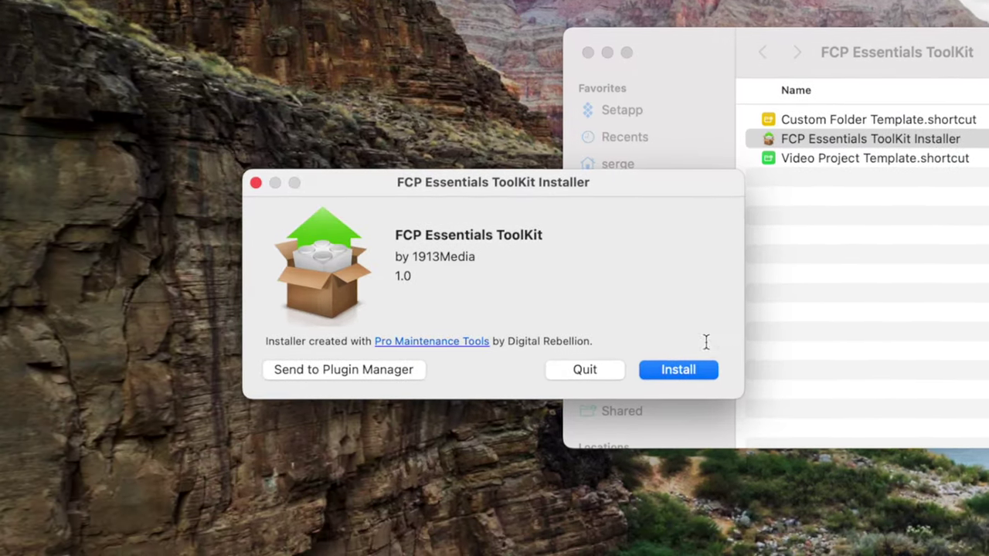
left_click(393, 402)
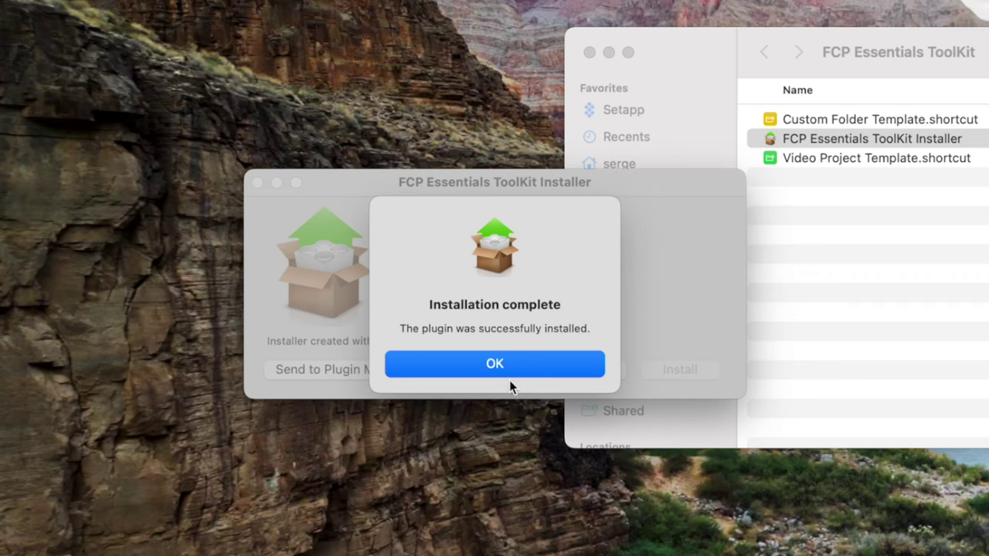
left_click(510, 368)
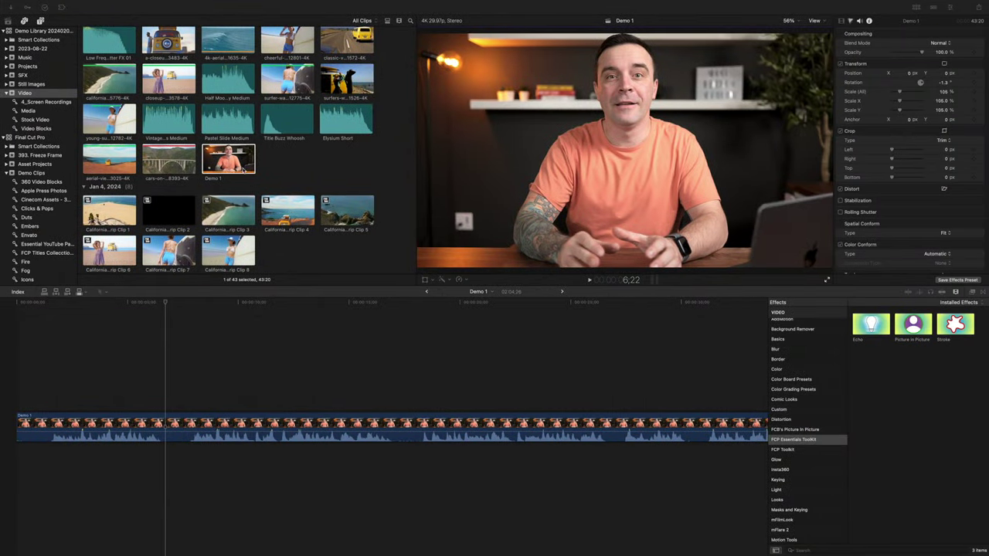
Add the FCP Essentials ToolKit Horizon Guides title above the Demo 1 clip.
left_click(39, 21)
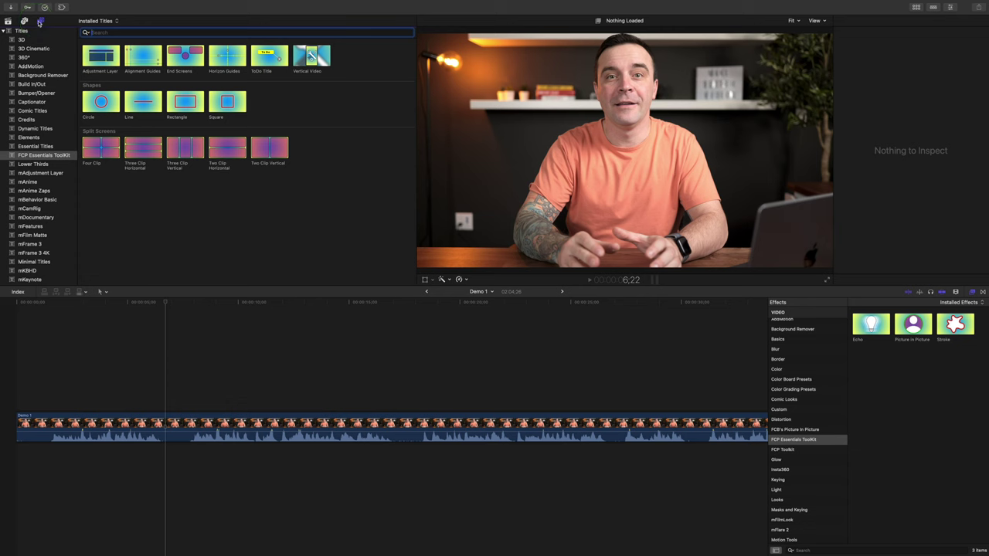
left_click(754, 429)
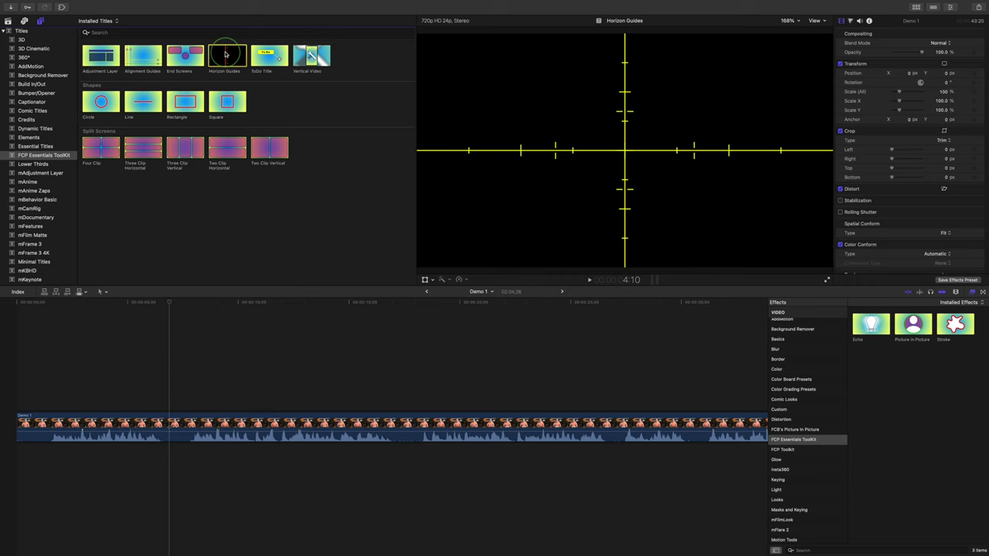
left_click_drag(225, 54, 112, 391)
Shift the vertical guide left of the presenter's face and lower the horizontal guide slightly.
key("super+4")
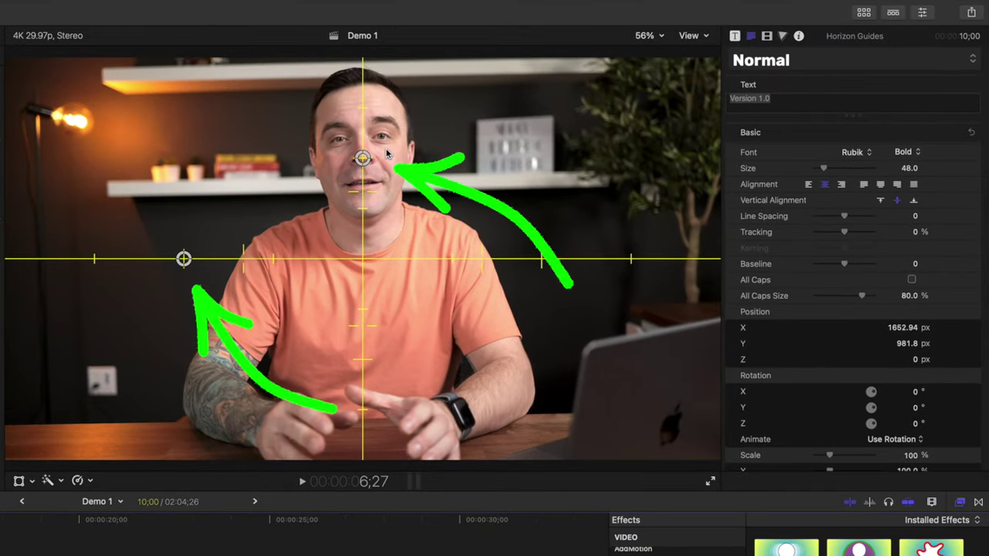
left_click_drag(362, 159, 280, 195)
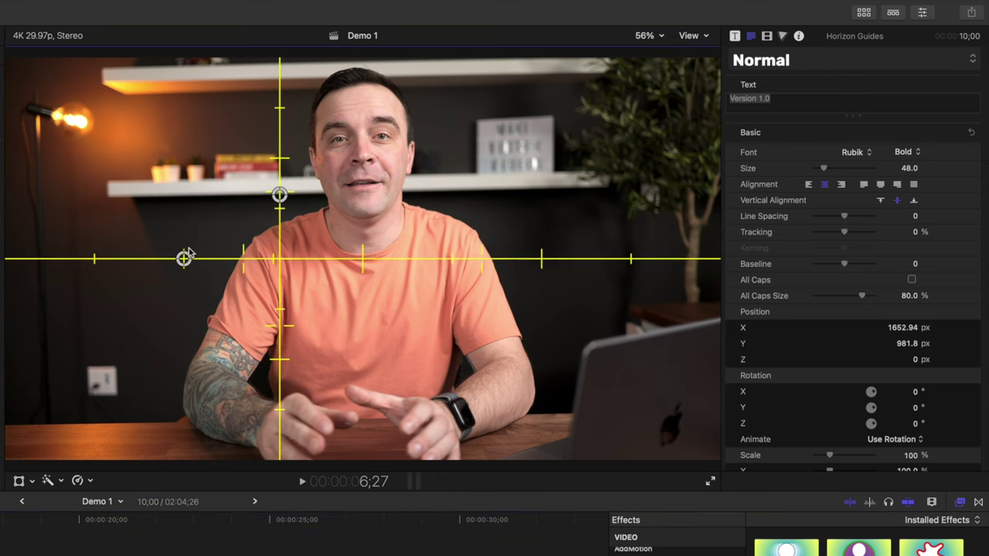
left_click_drag(187, 255, 159, 276)
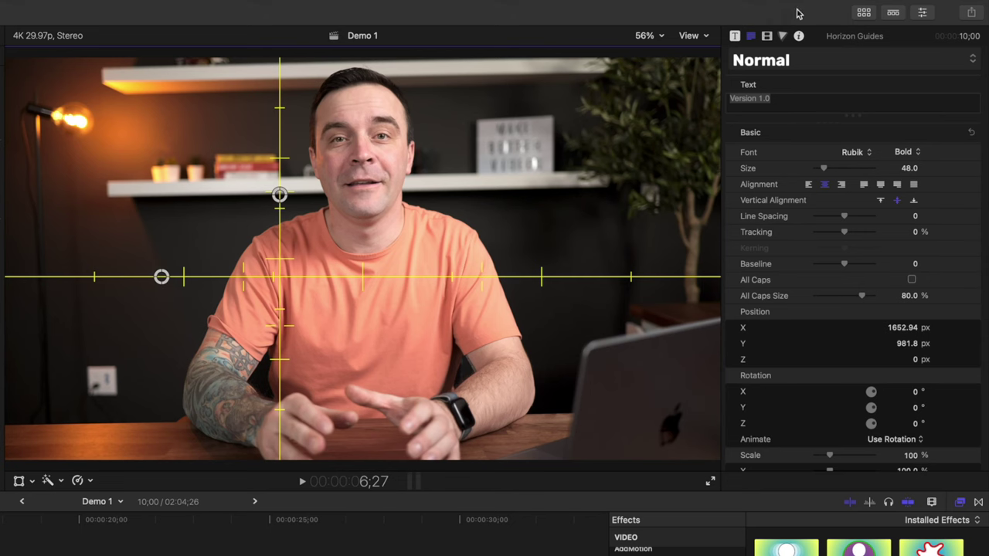
Make Horizontal Guide 1 green and thin its line.
left_click(734, 37)
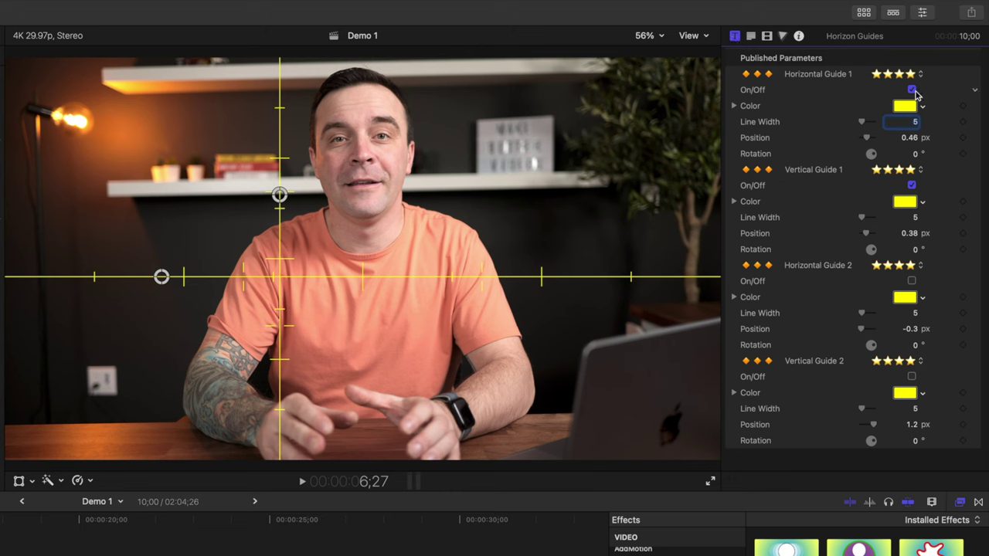
left_click(906, 107)
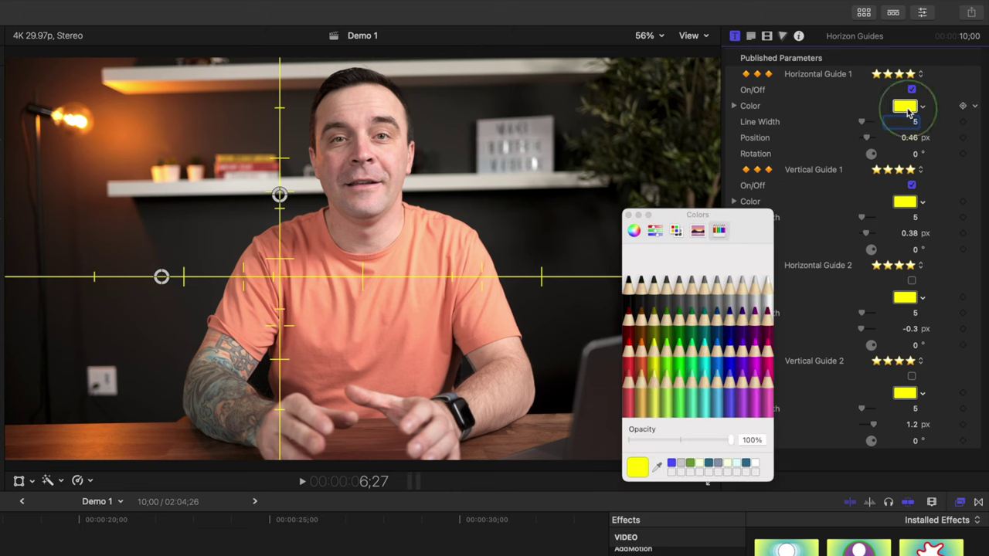
left_click(628, 215)
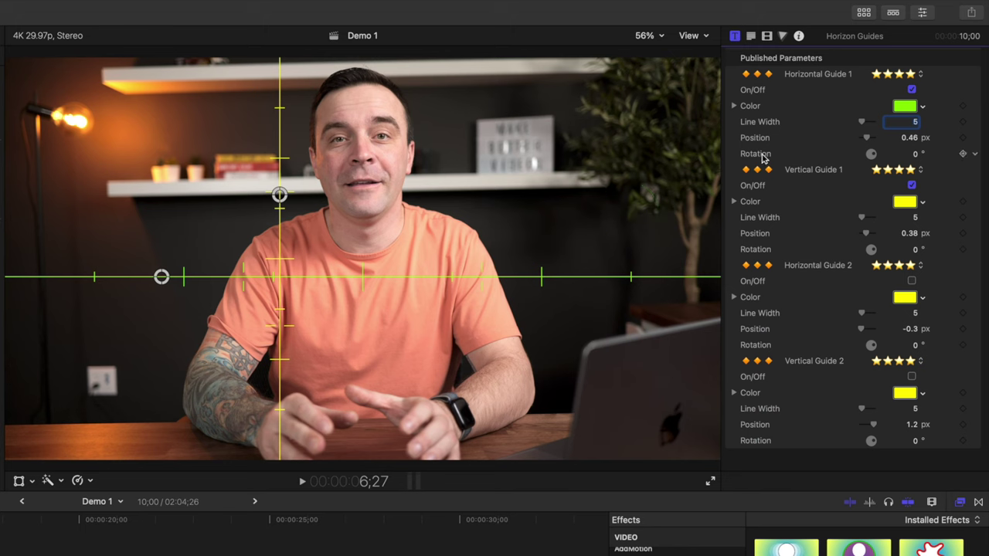
left_click_drag(863, 125, 849, 126)
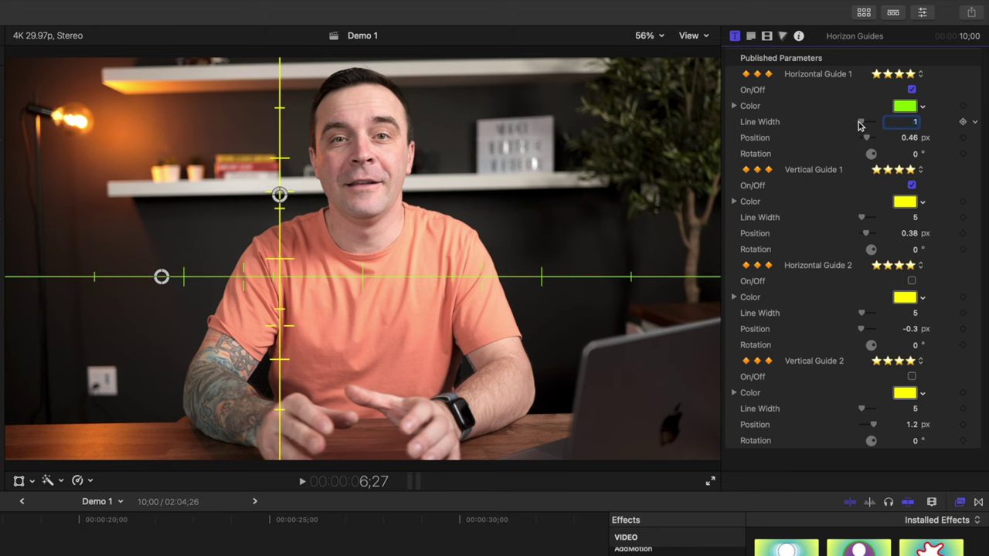
Set Horizontal Guide 1's position to 0.5 and turn on Horizontal Guide 2 and Vertical Guide 2.
left_click_drag(867, 140, 866, 141)
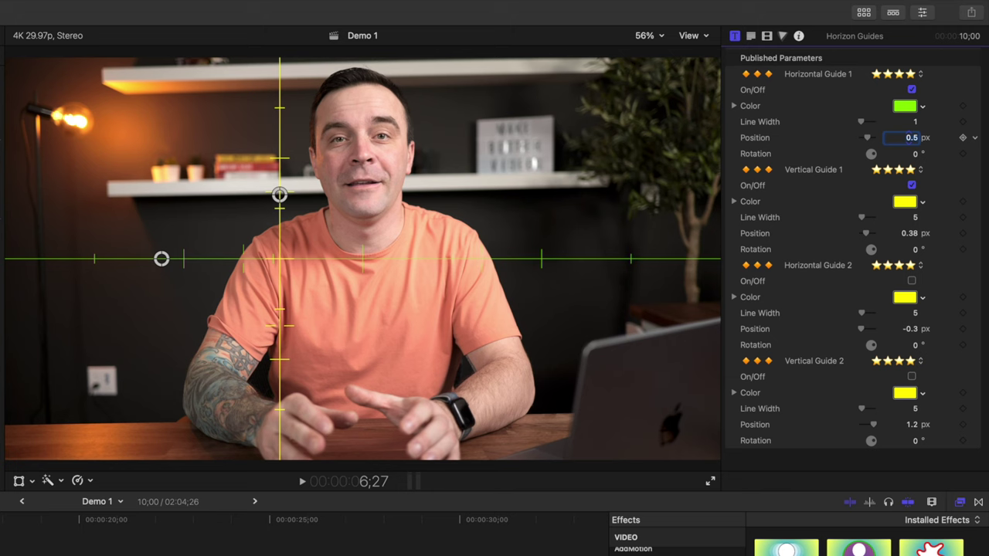
type("25")
key("Return")
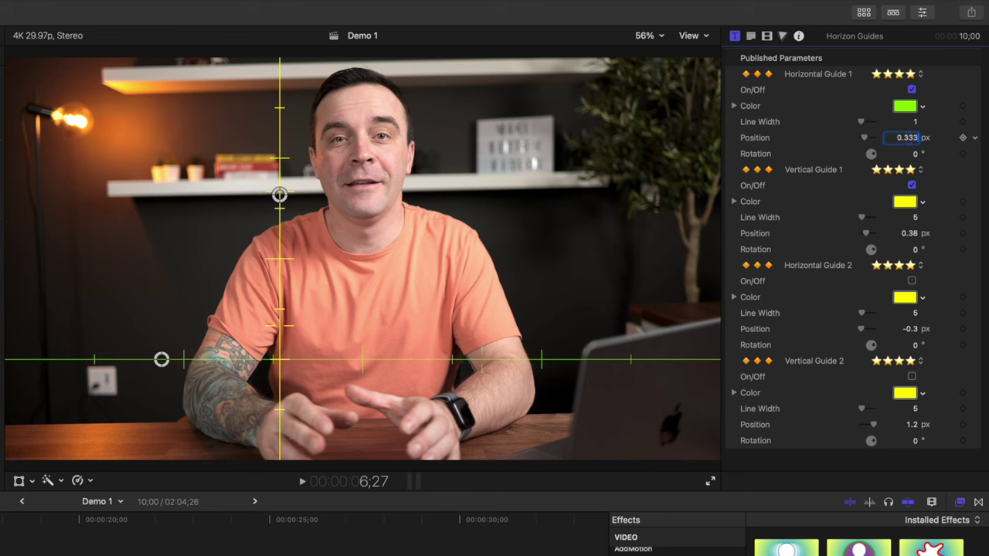
key("Return")
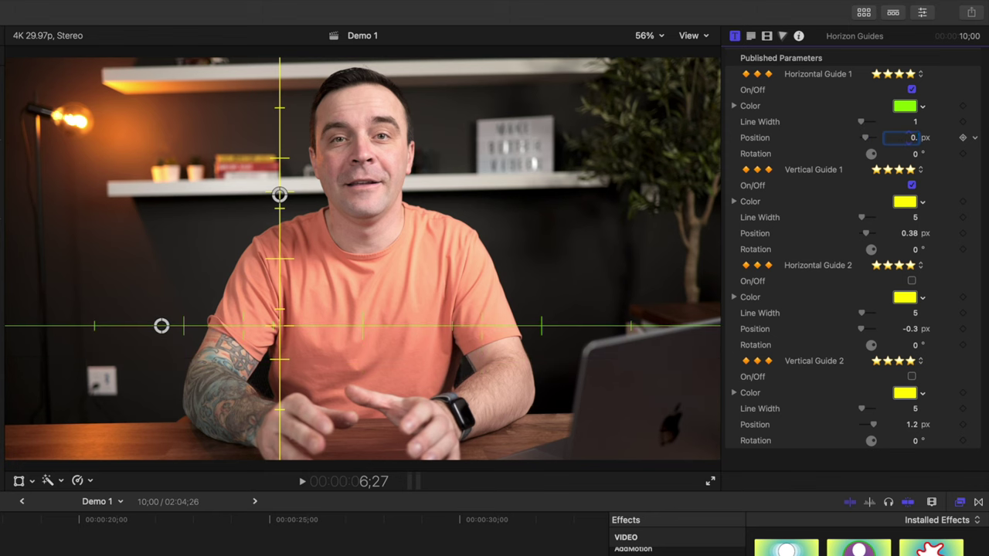
type("0.5")
key("Return")
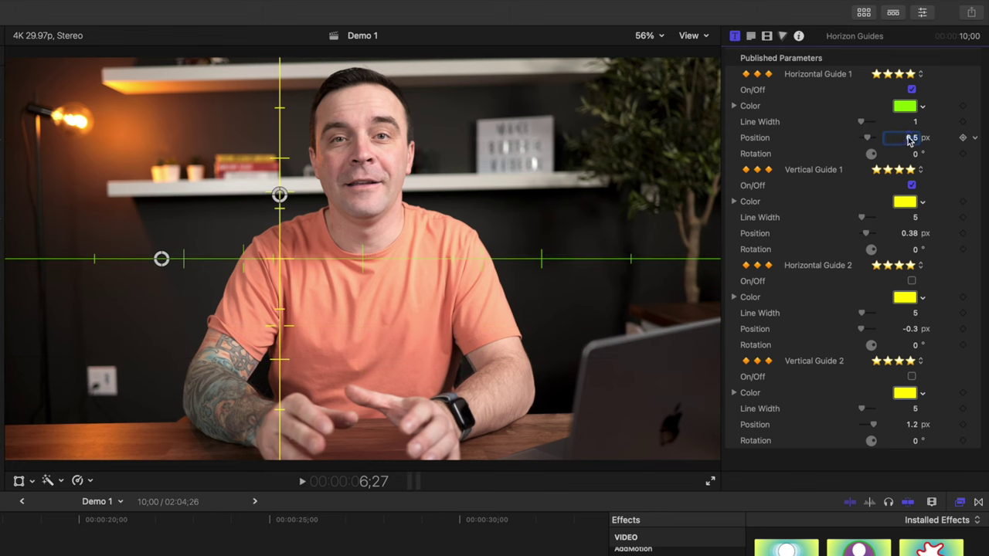
left_click(912, 282)
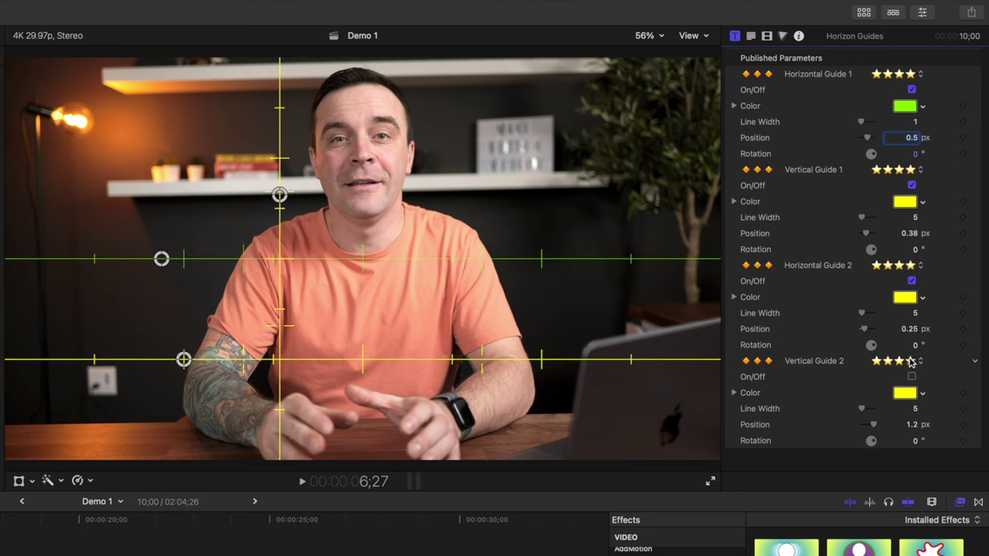
left_click(912, 377)
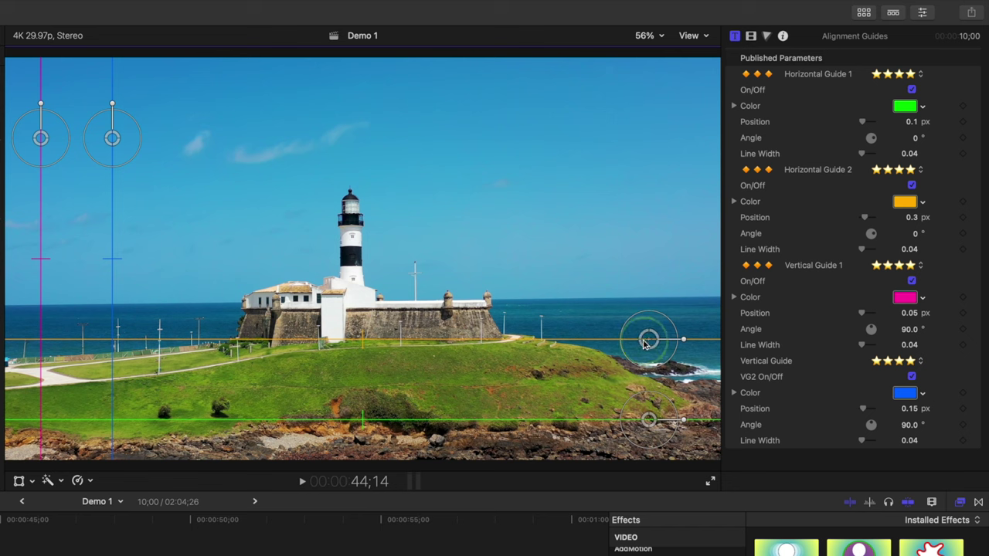
Raise the orange Horizontal Guide 2 higher on the lighthouse shot.
left_click_drag(646, 344, 385, 298)
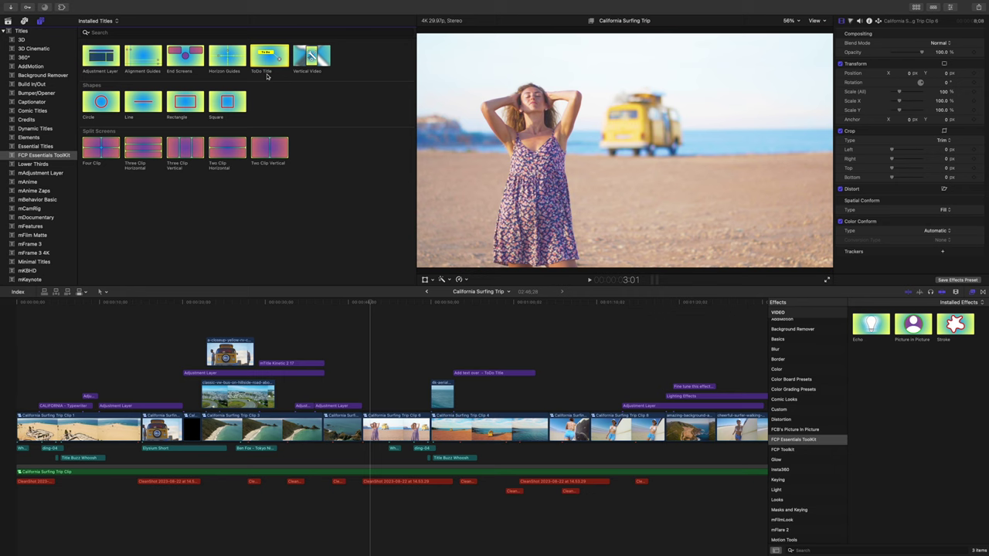
Add a ToDo Title above the clip reading 'Color grade clip / Highlight subject'.
left_click_drag(389, 328, 366, 347)
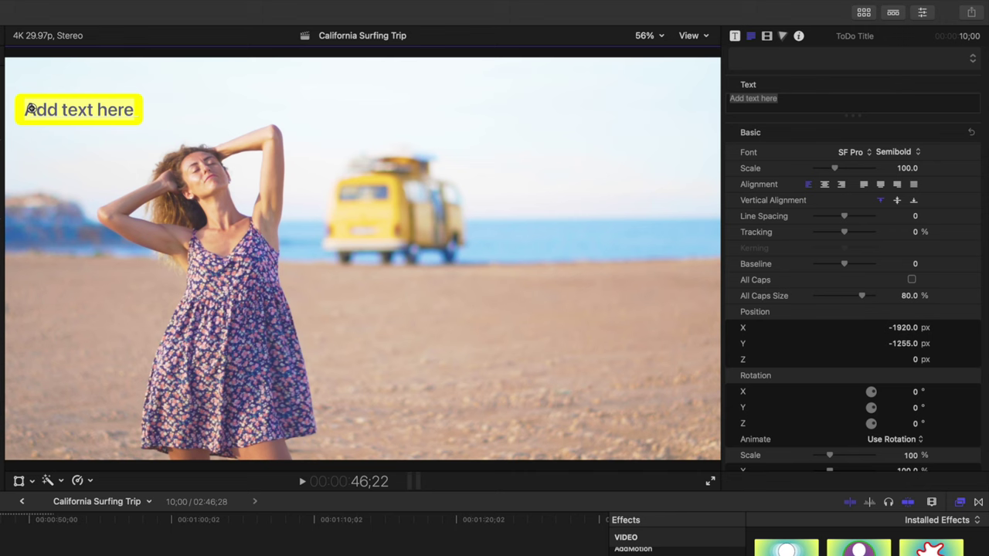
type("lip")
key("Return")
type("Hi")
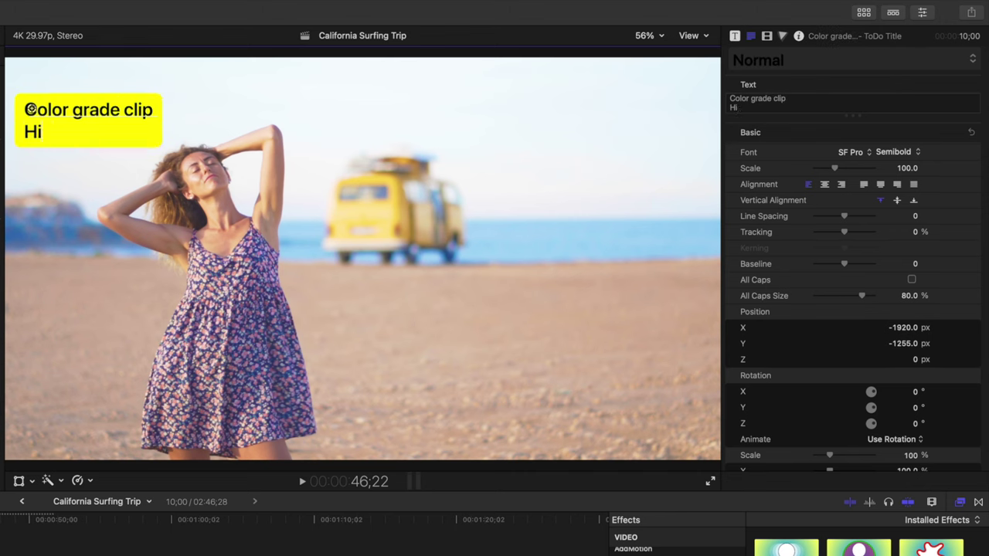
type("ghlight subject")
key("Escape")
Move the note to the lower right and point its handle line at the woman's chest.
left_click_drag(27, 91, 537, 359)
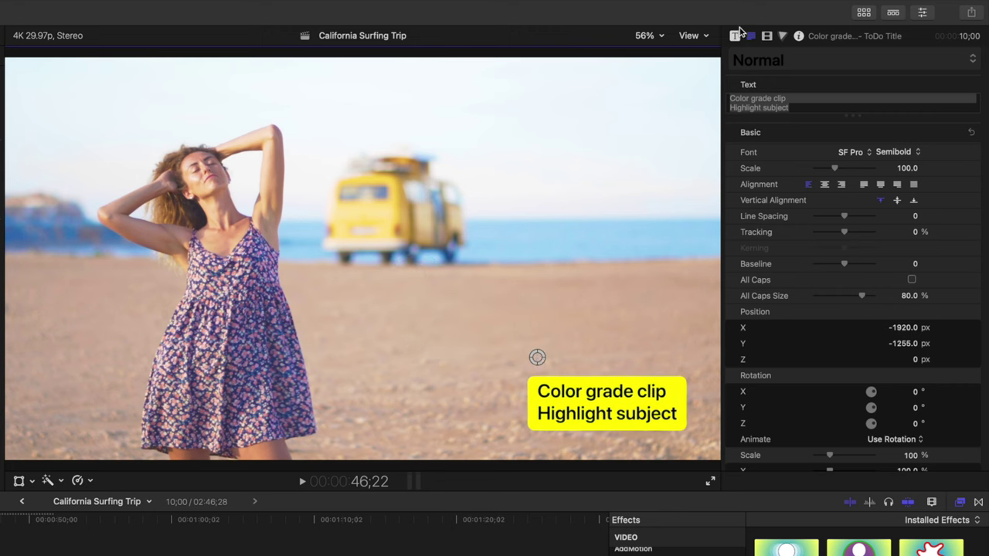
left_click(737, 36)
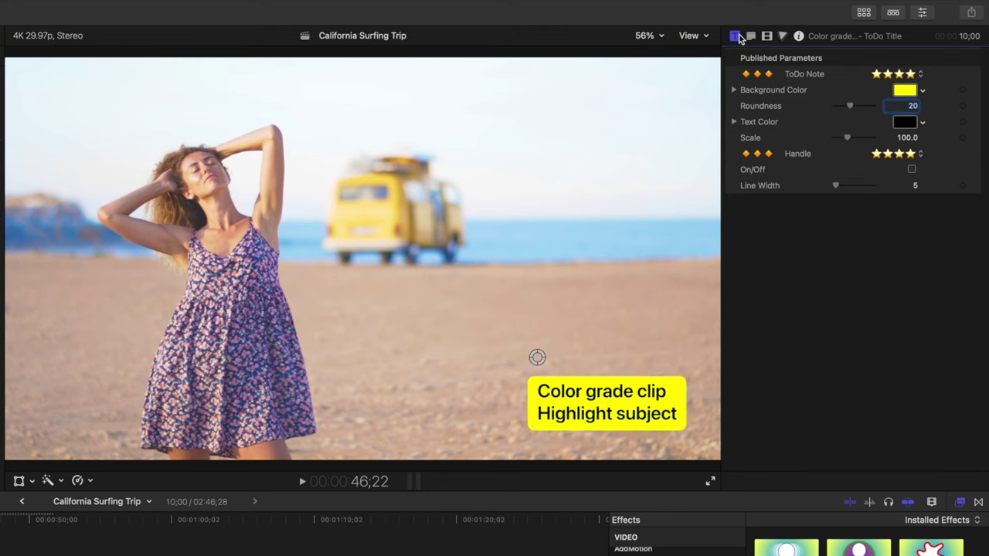
left_click(913, 170)
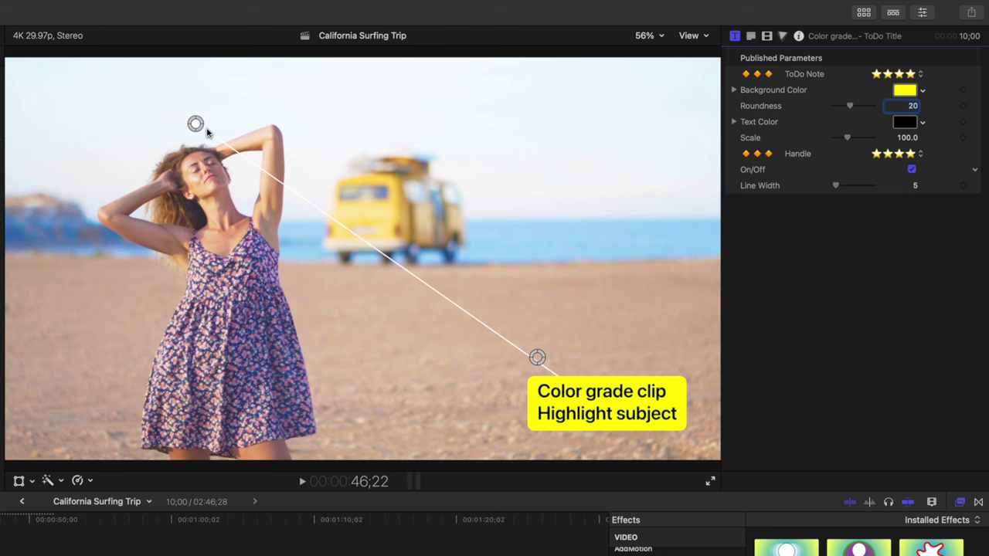
left_click_drag(196, 125, 221, 224)
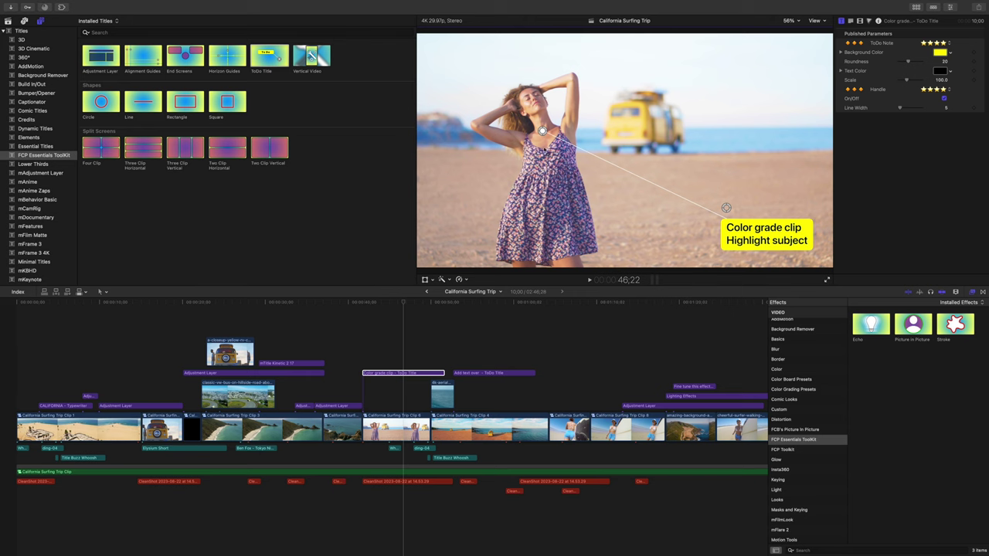
Select all five 'todo' titles in the Timeline Index and assign them the ToDo video role.
key("super+minus")
key("super+minus")
key("super+minus")
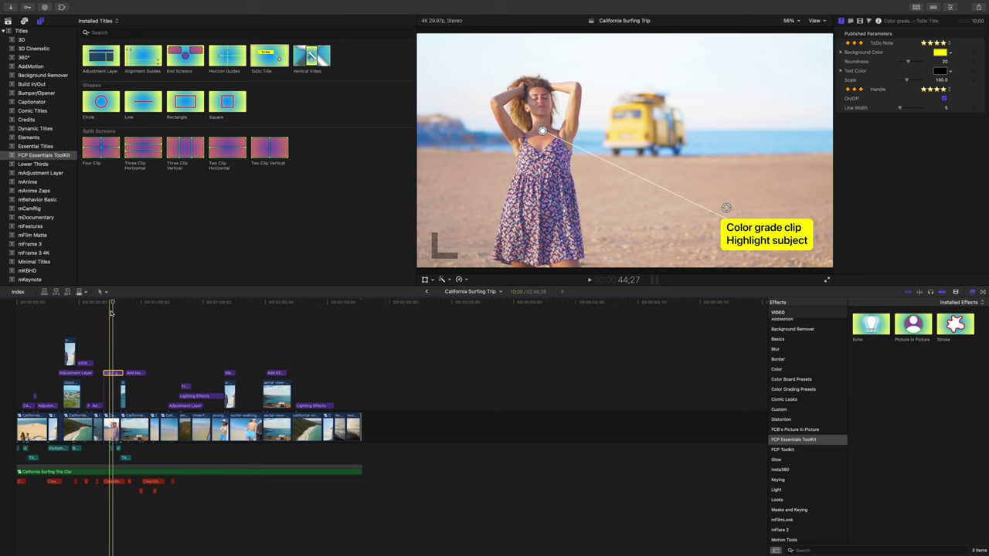
left_click(17, 292)
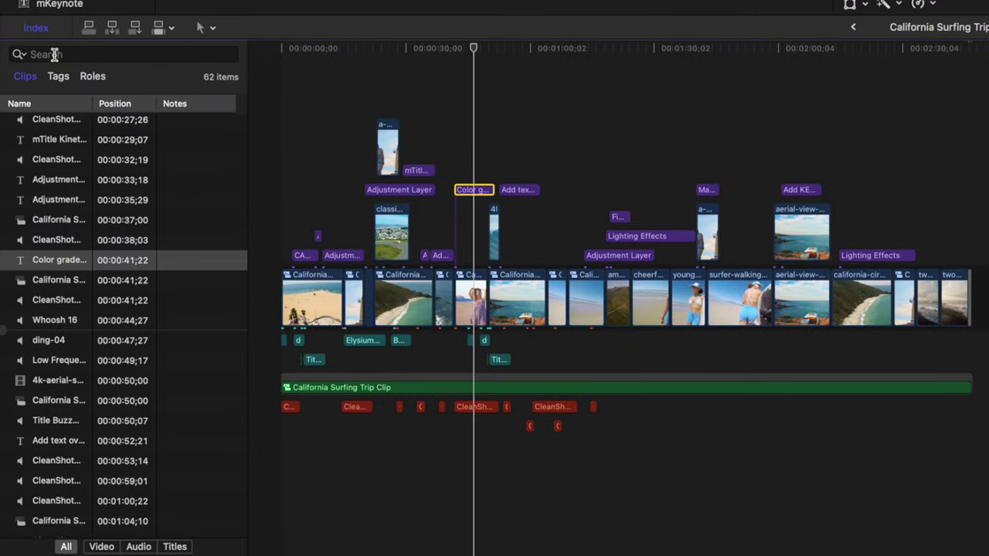
left_click(54, 54)
type("todo")
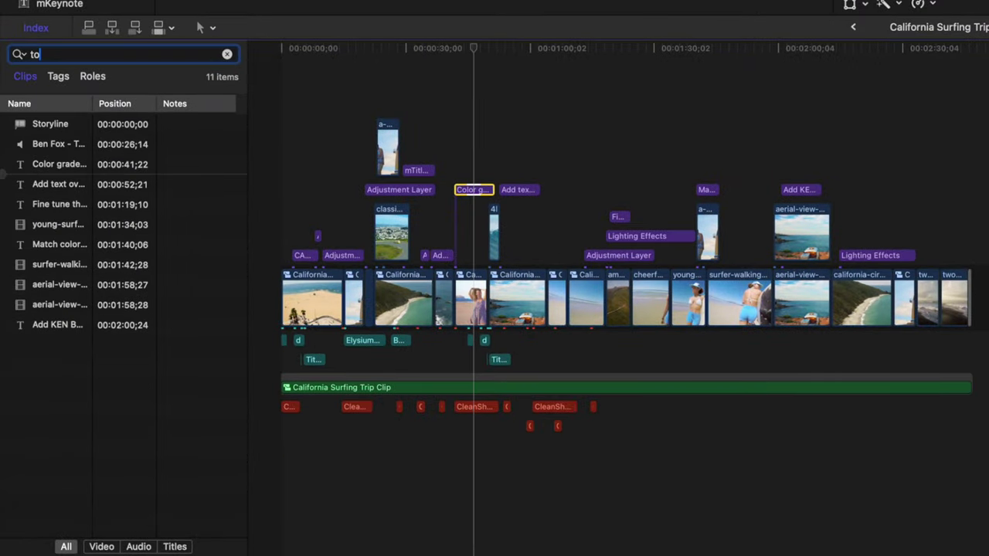
left_click(57, 129)
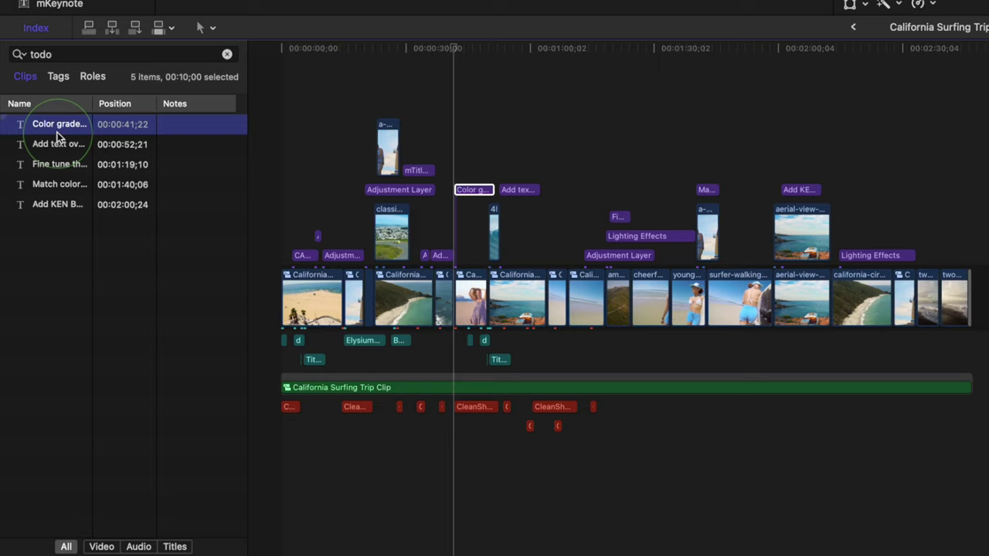
left_click(52, 211, "shift")
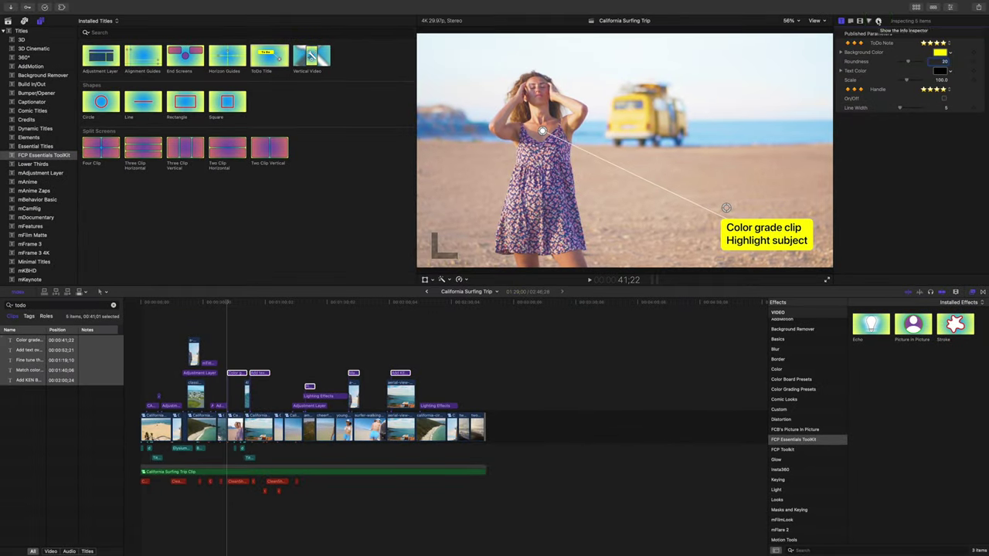
left_click(977, 81)
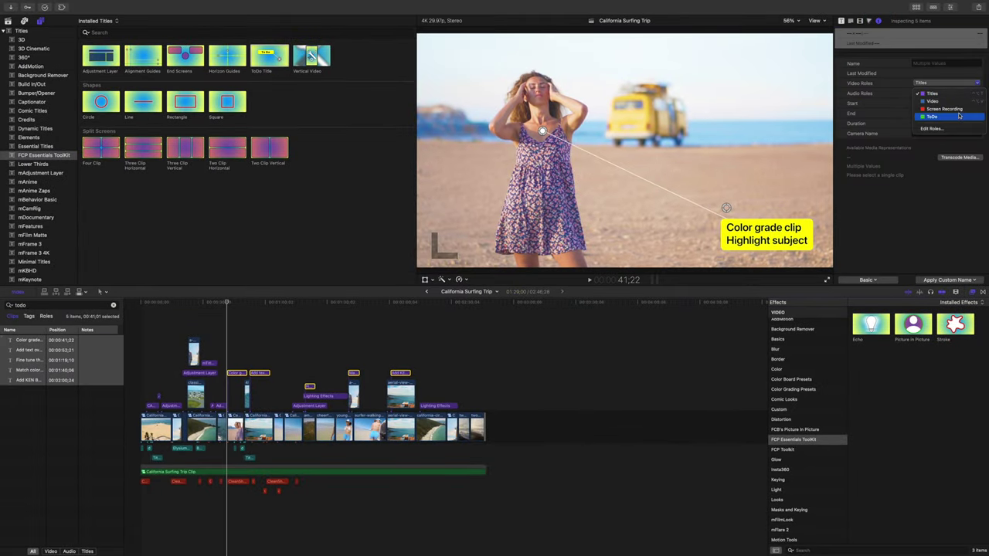
left_click(958, 117)
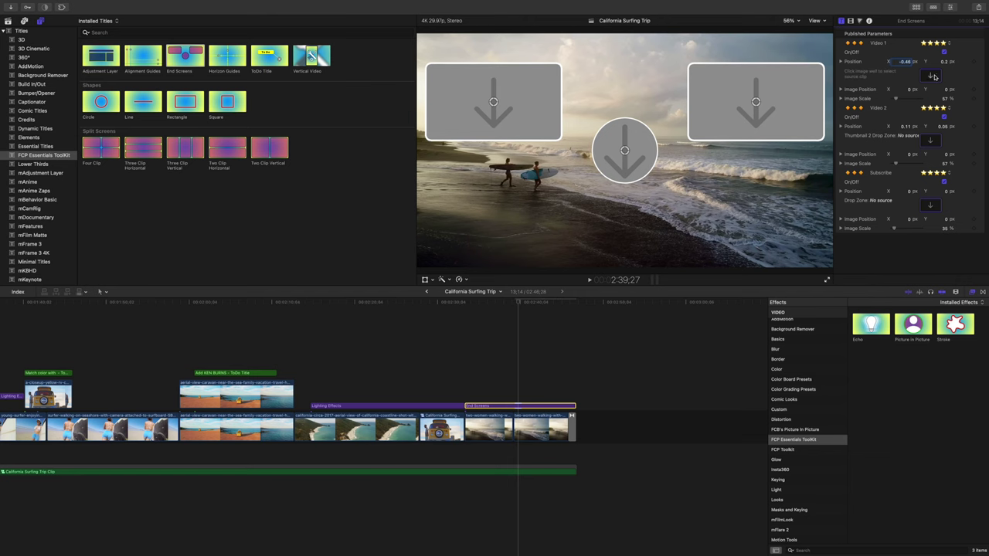
Apply the yellow van clip to the end screen's Video 1 drop zone.
left_click(933, 75)
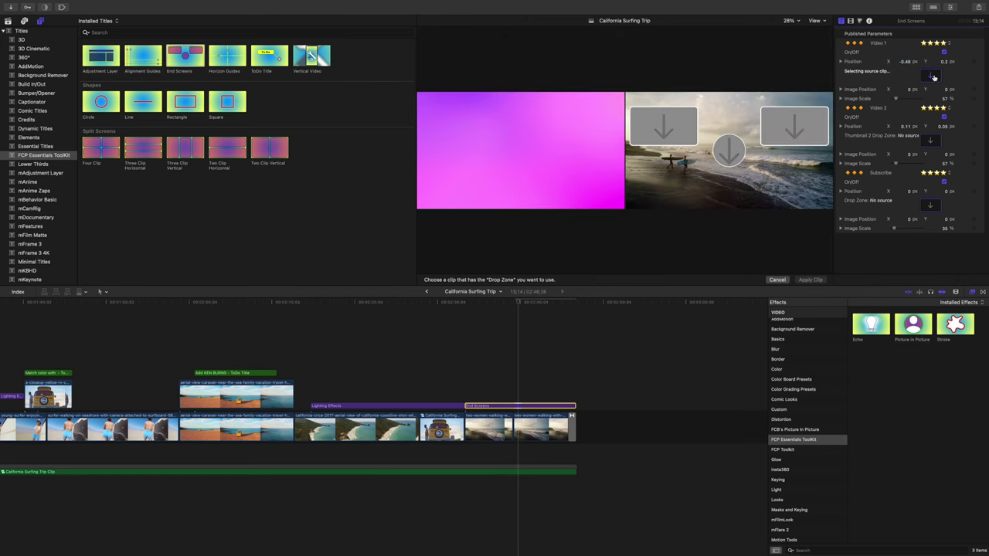
left_click(7, 22)
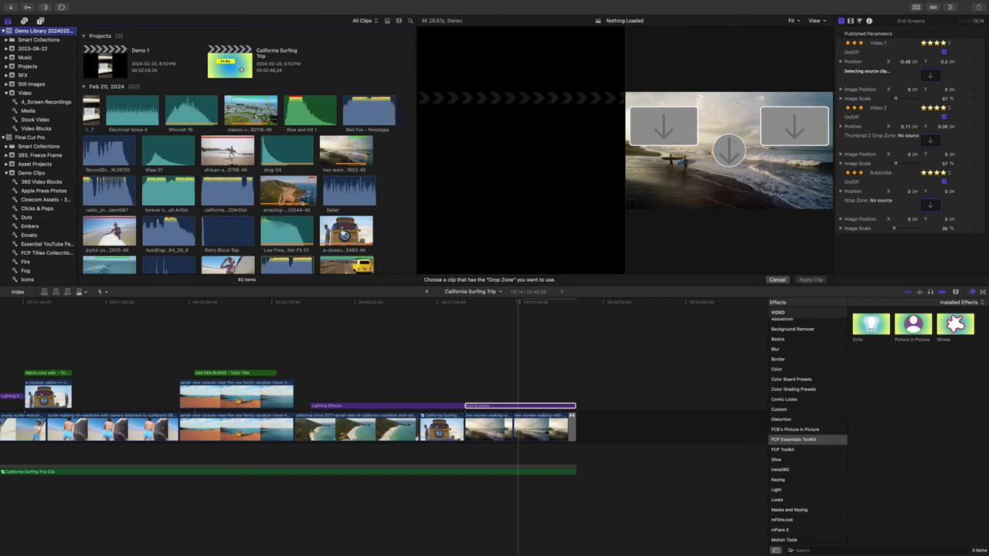
left_click(346, 235)
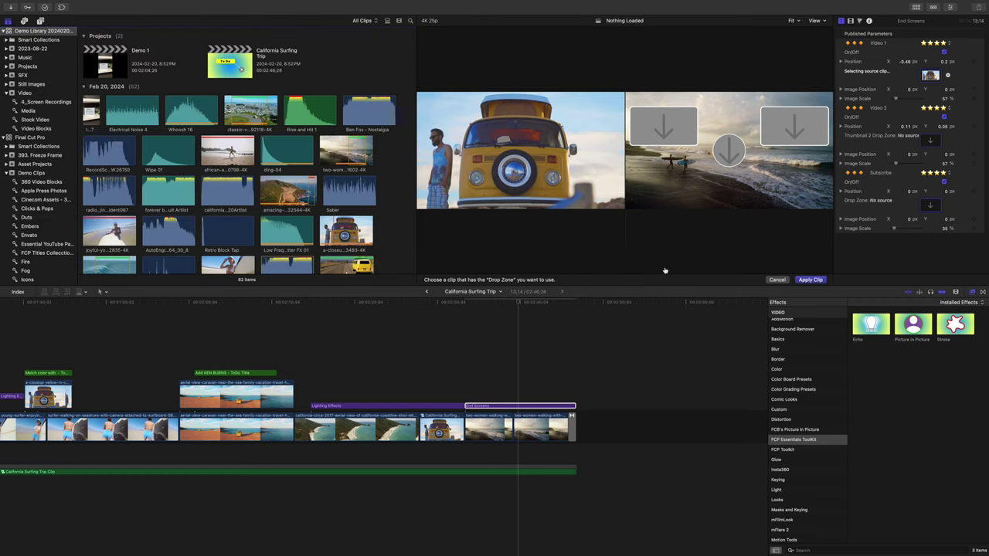
left_click(810, 279)
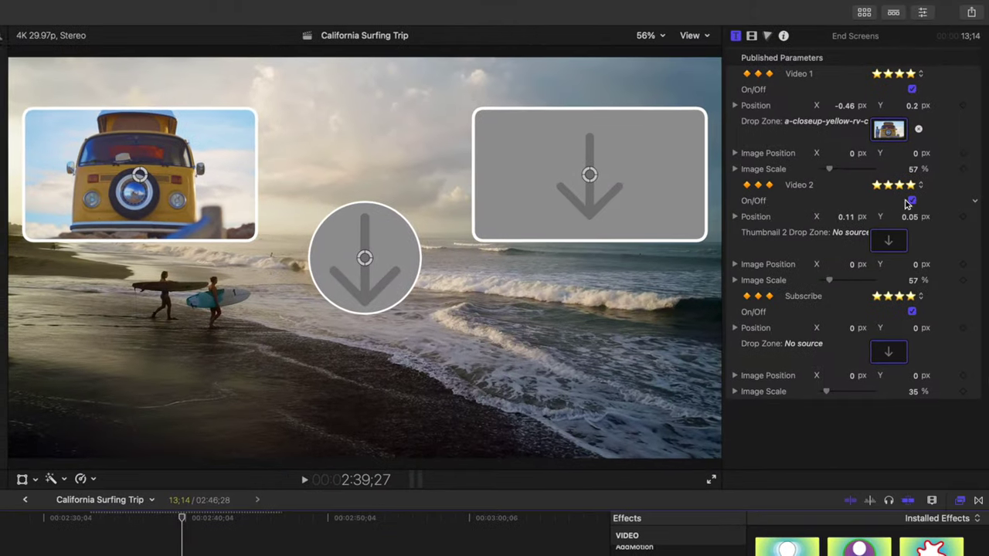
Turn off Video 2 and Subscribe, place the van thumbnail upper left, and move the YouTube playlist element right.
left_click(944, 117)
left_click(912, 313)
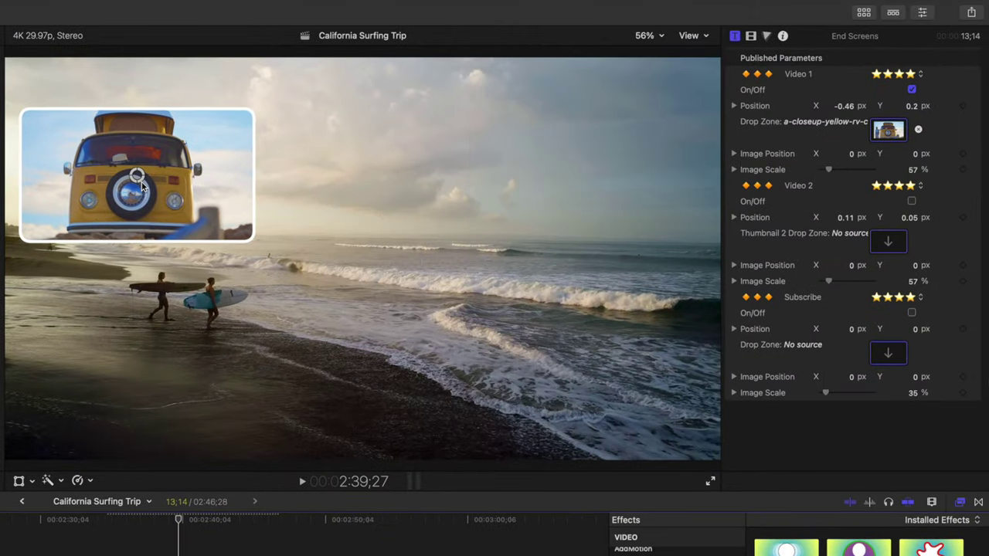
left_click_drag(136, 177, 217, 215)
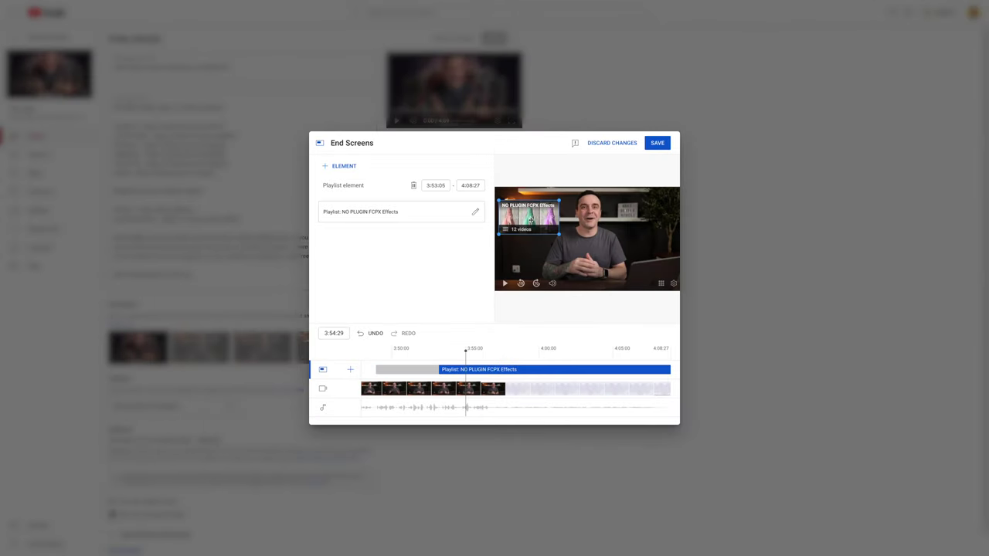
left_click_drag(531, 220, 663, 279)
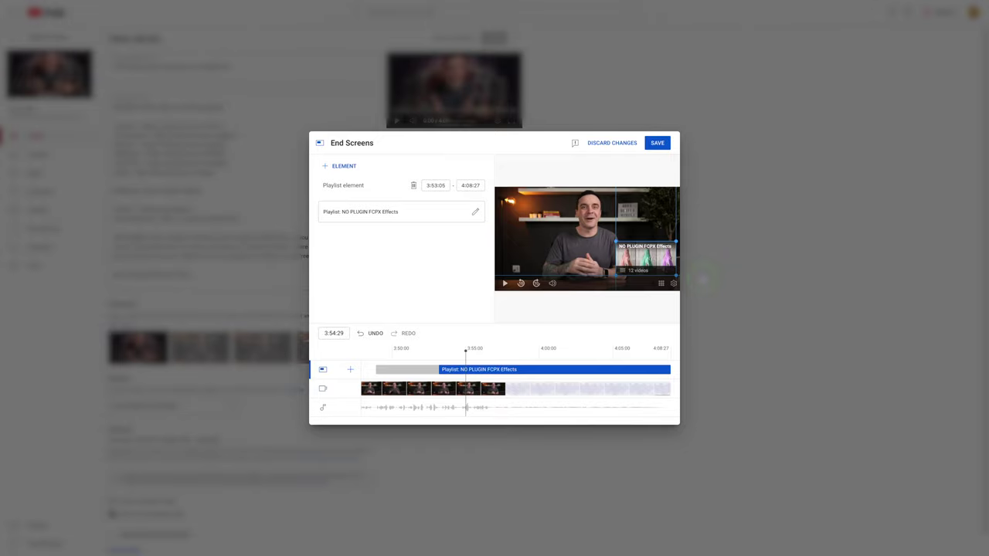